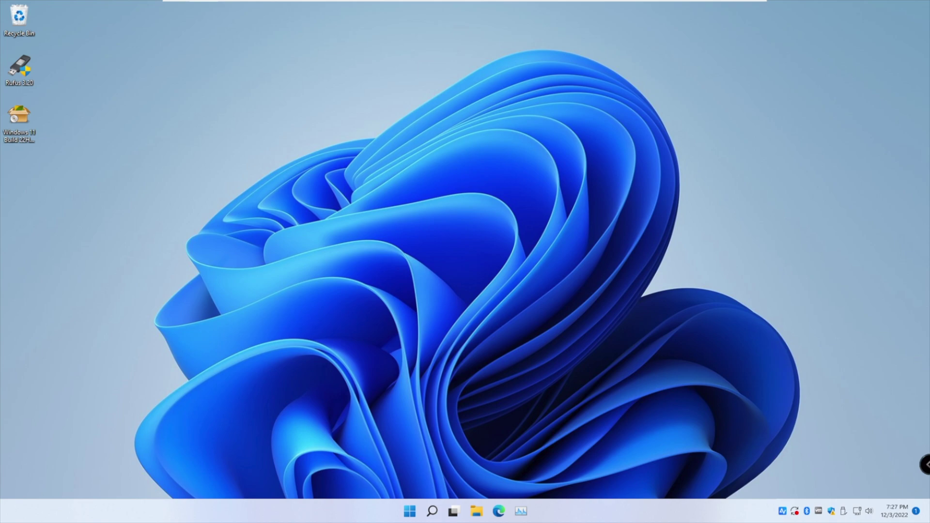
Launch Rufus as administrator and load the Windows 11 Build 22H2 English x64 ISO with Disk or ISO image as the boot selection
double_click(24, 71)
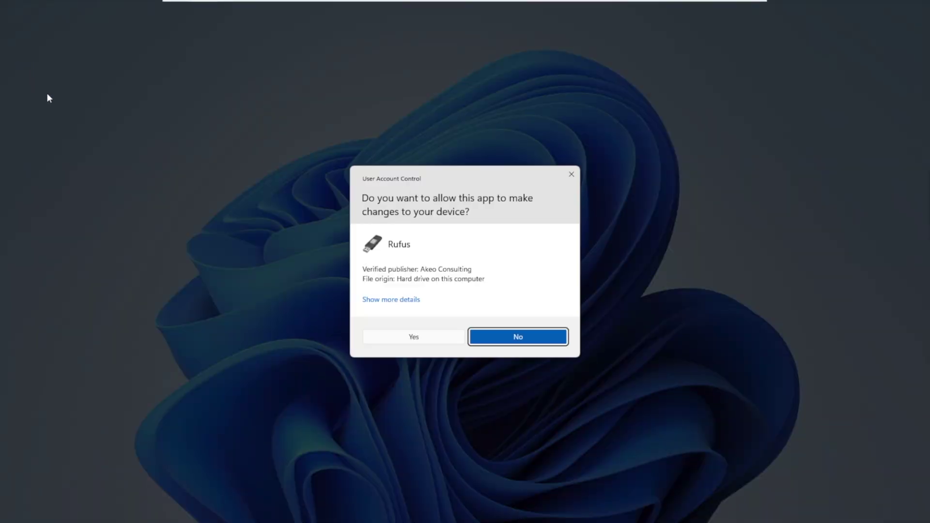
left_click(426, 337)
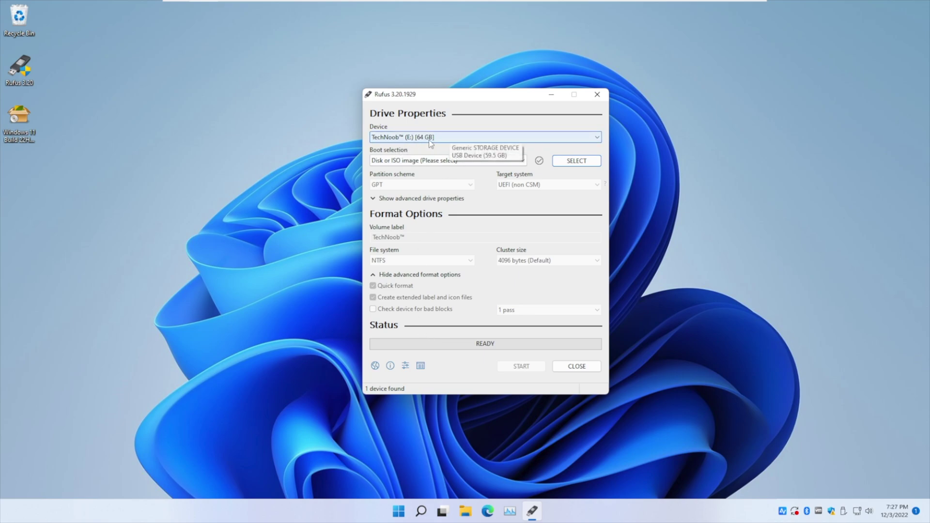
mouse_move(713, 6)
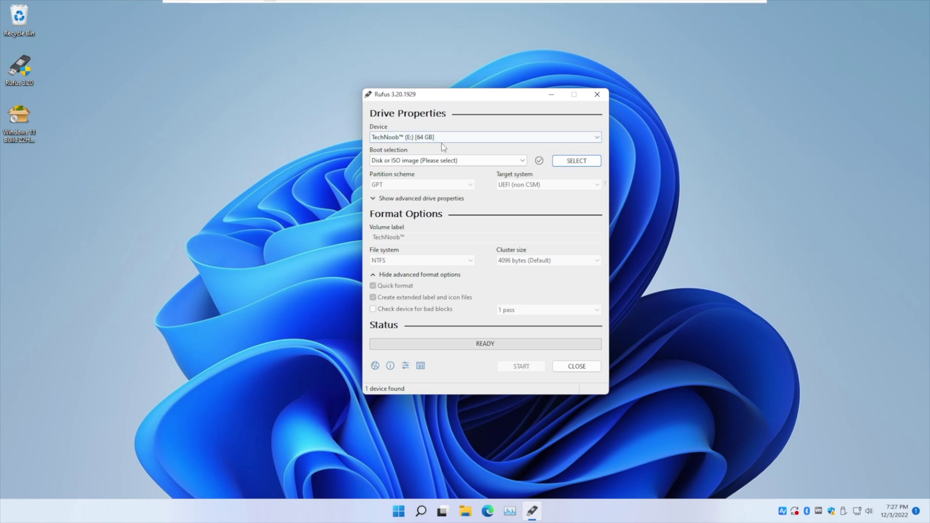
left_click(389, 164)
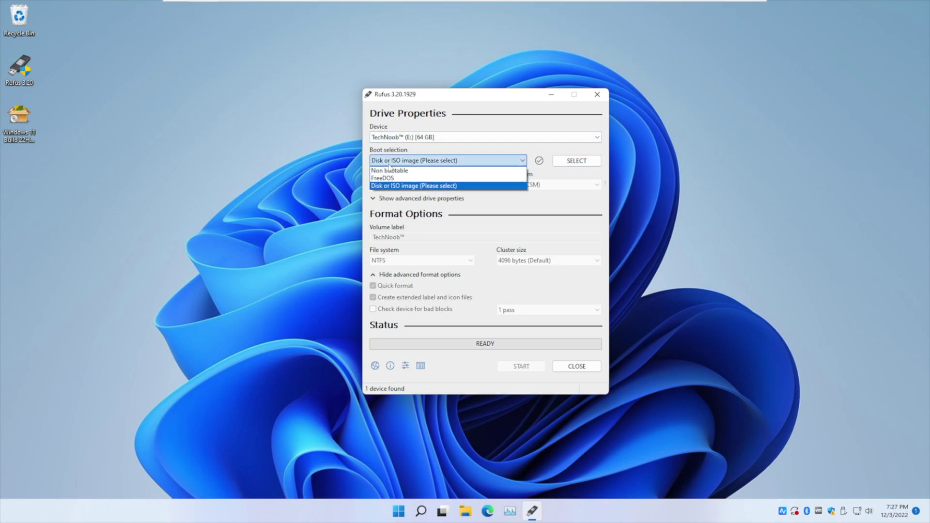
left_click(389, 164)
left_click(576, 160)
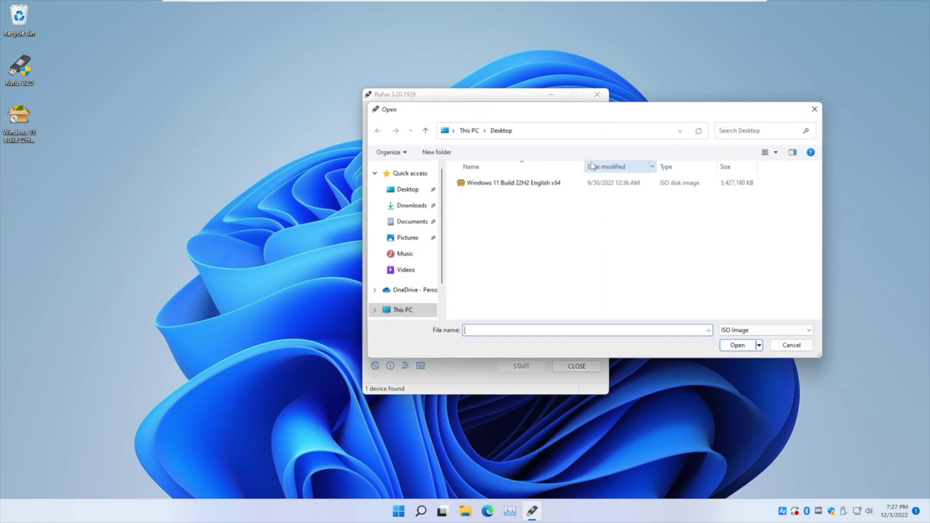
double_click(527, 186)
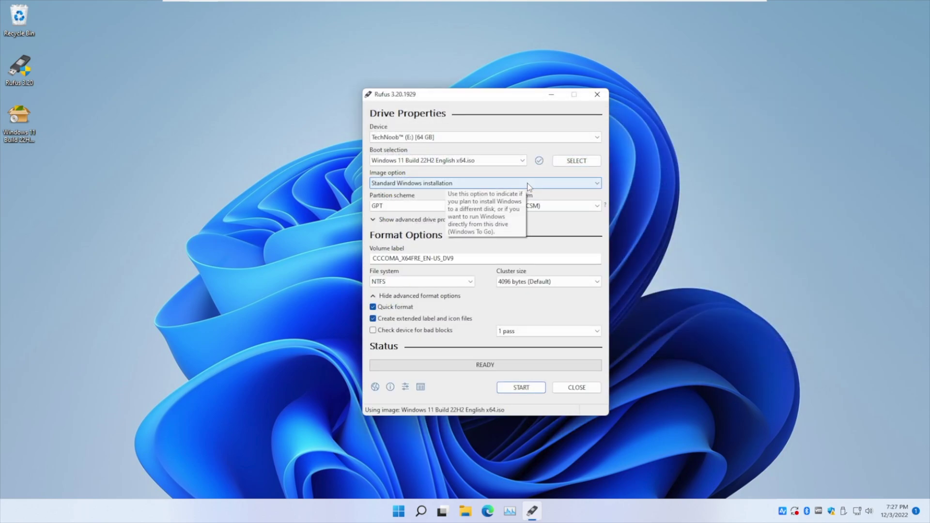
Replace the volume label with 'Windows 11 22H2 x64' and start writing the drive
key("ctrl+a")
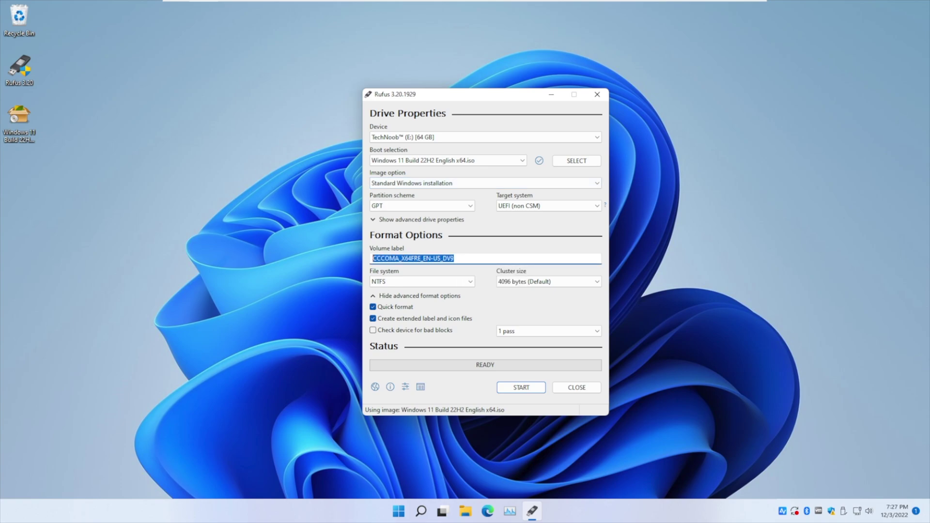
type("Window")
type("s 10")
type(" 22H2 x64")
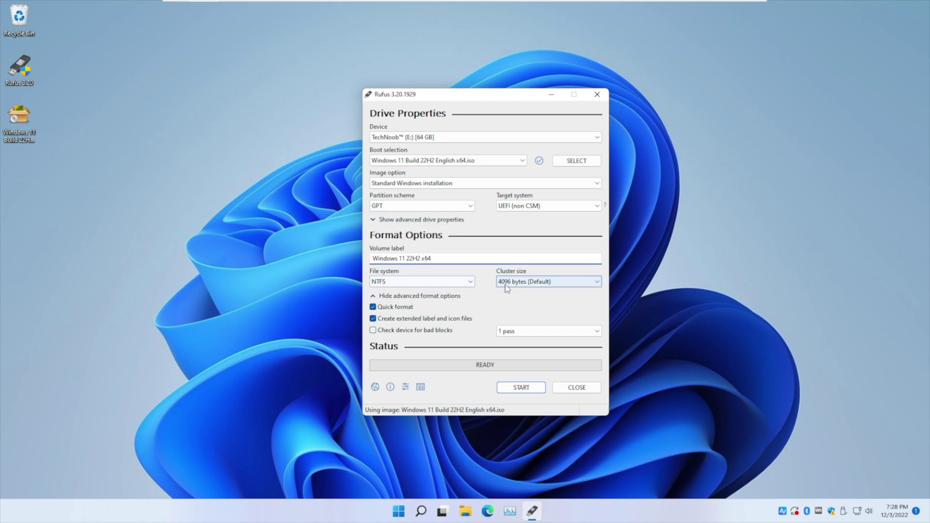
left_click(521, 387)
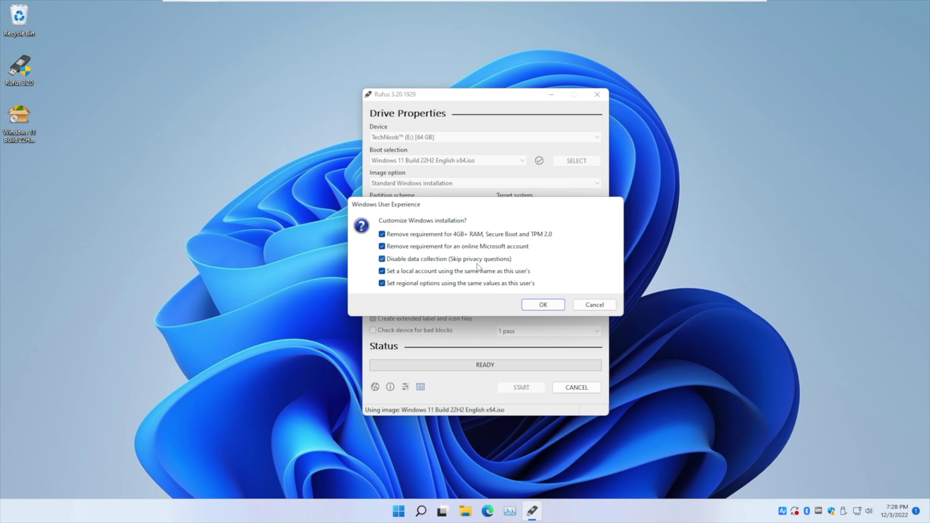
Keep all five Windows customizations ticked, including the local account, confirm them, and accept erasing the drive
left_click(410, 275)
left_click(398, 511)
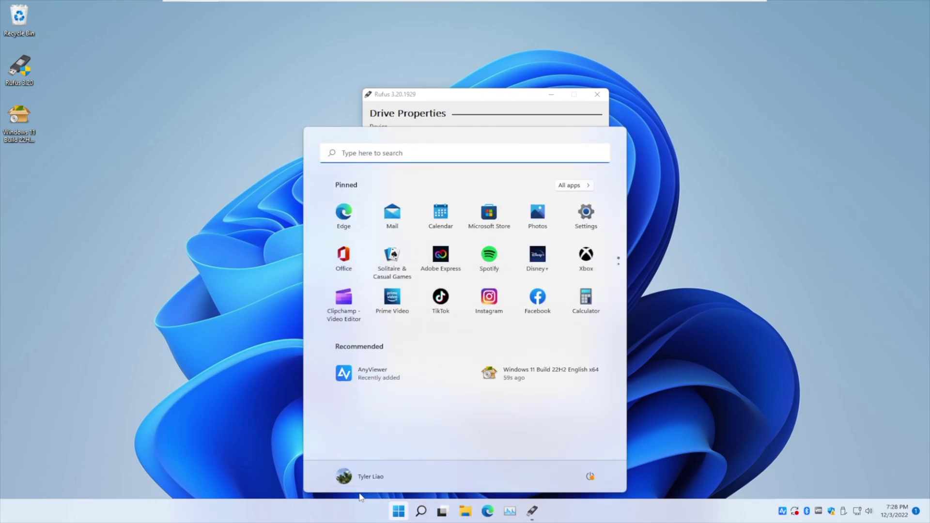
left_click(398, 510)
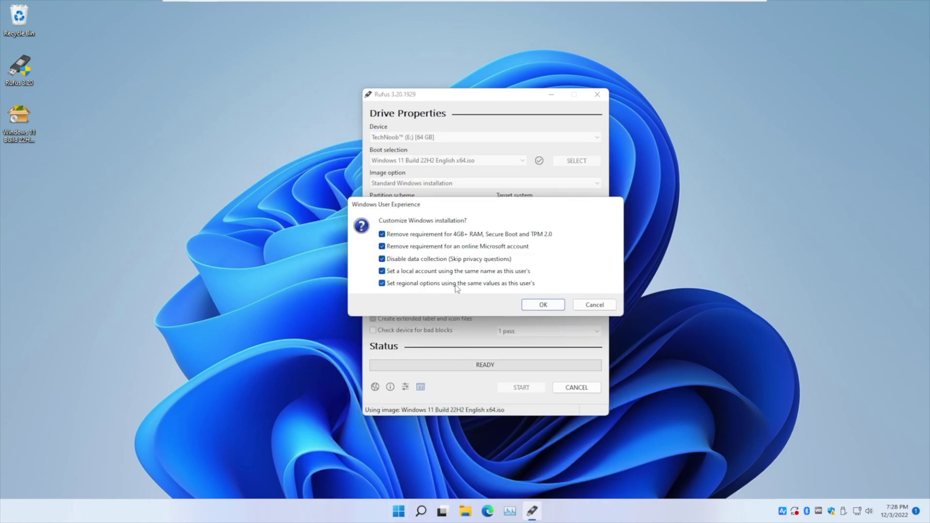
left_click(544, 307)
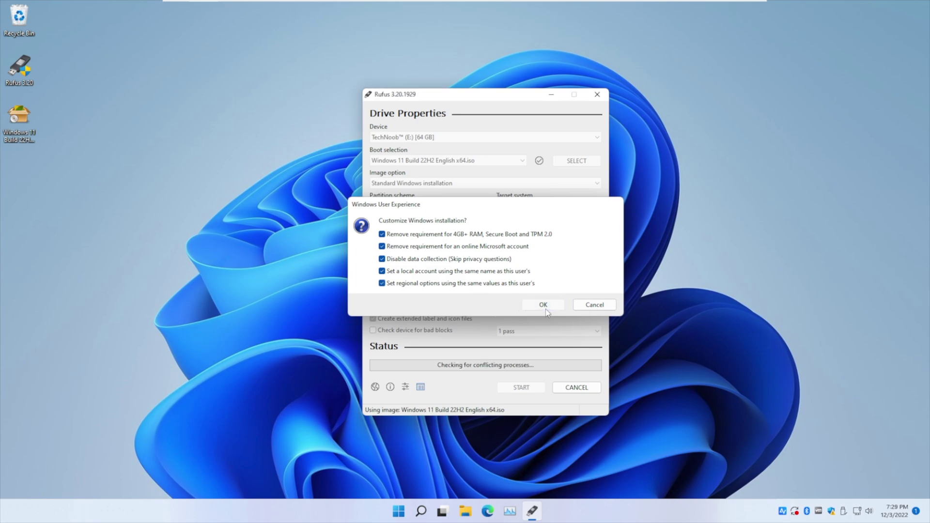
left_click(501, 293)
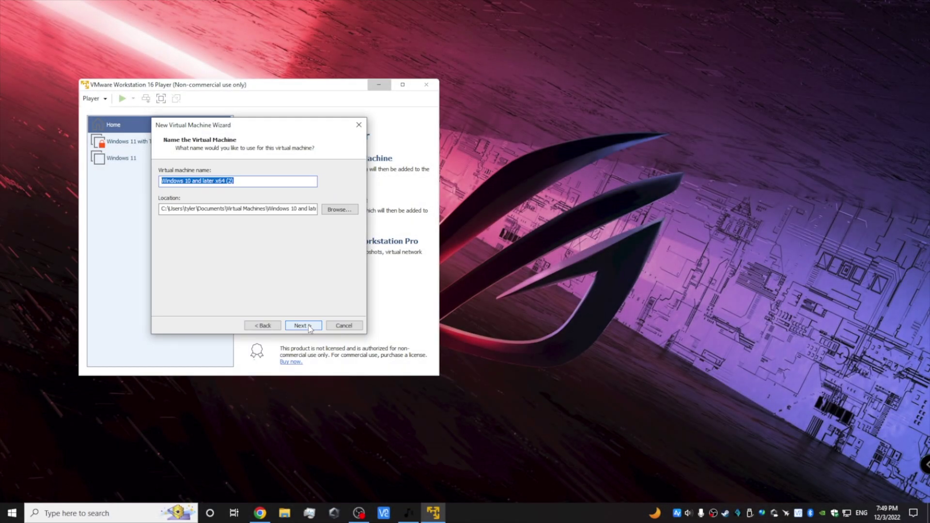
Choose where to store the new Windows 11 22H2 virtual machine
left_click(341, 210)
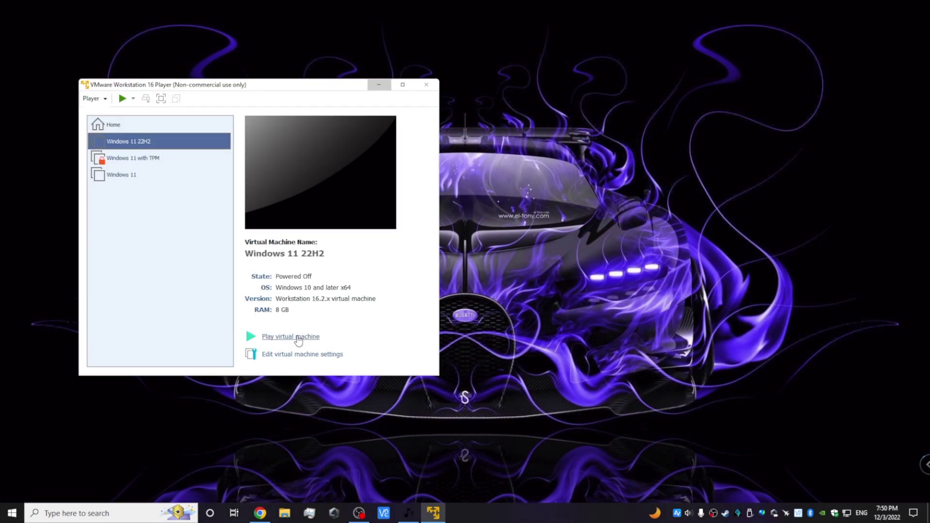
Power on the Windows 11 22H2 virtual machine
left_click(296, 336)
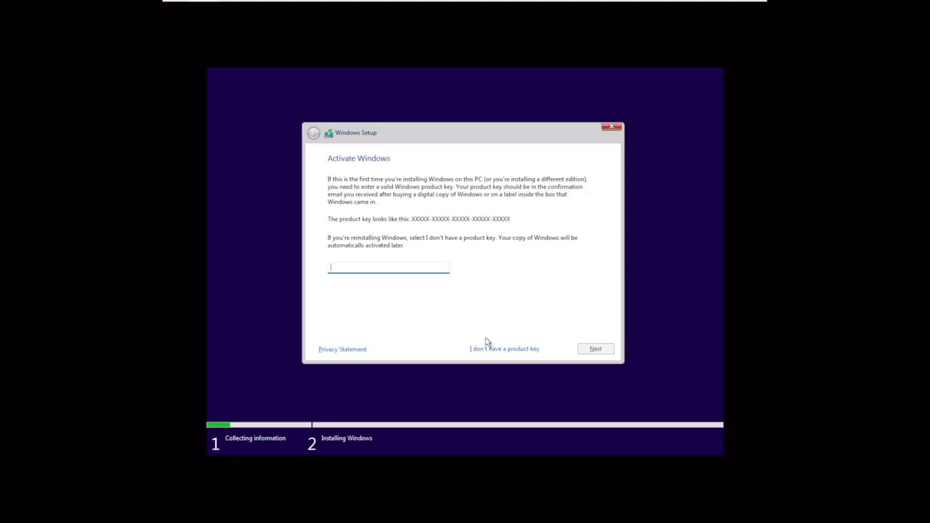
Install Windows 11 Pro without a product key onto the unallocated 128 GB drive, accepting the license
left_click(486, 347)
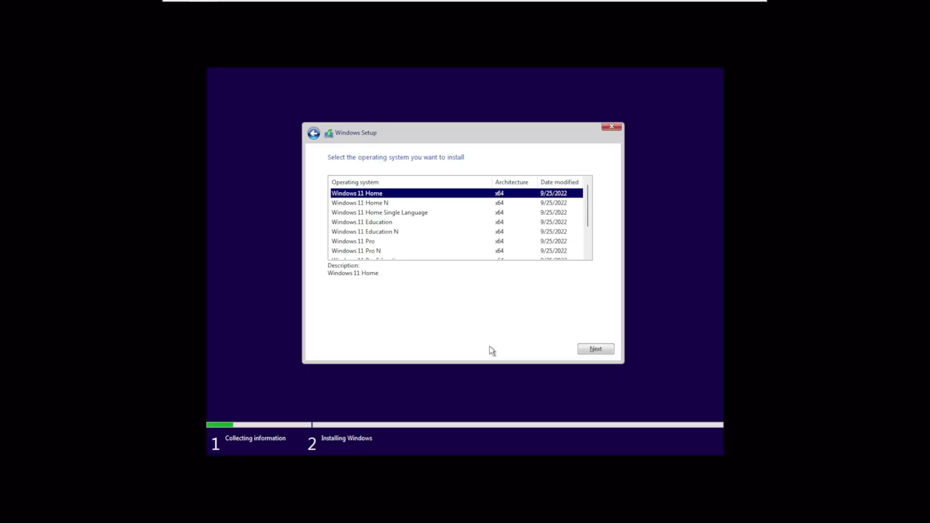
left_click(353, 241)
left_click(596, 349)
left_click(331, 329)
left_click(596, 349)
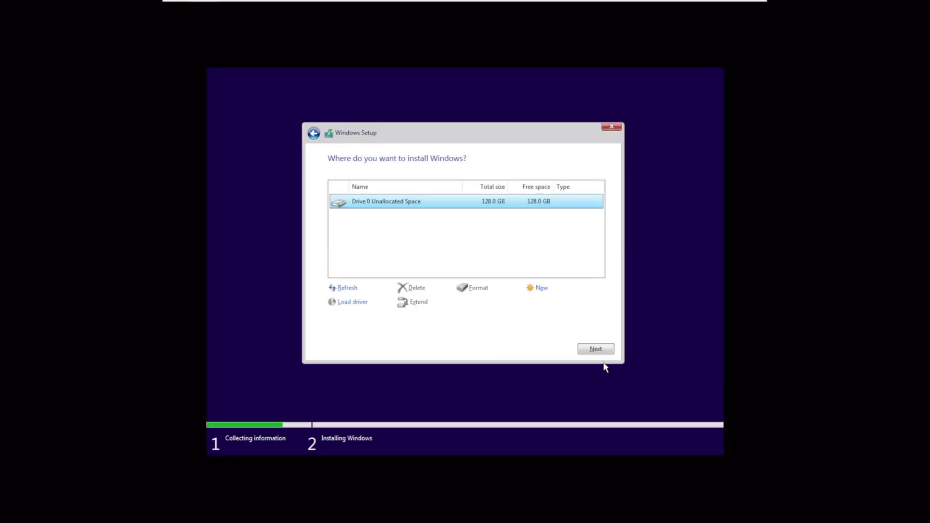
left_click(597, 349)
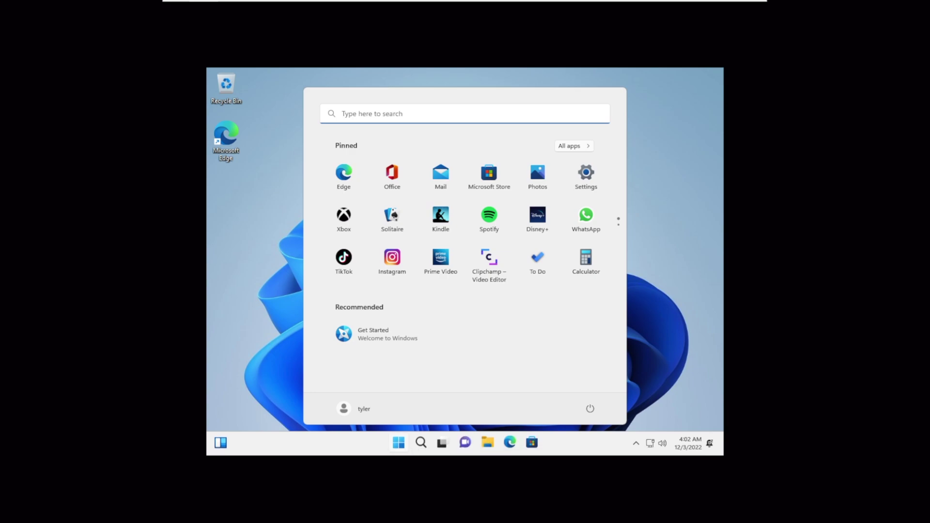
Insert the VMware Tools disc and run setup64.exe with admin approval, then check the signed-in local account
left_click(679, 275)
left_click(214, 7)
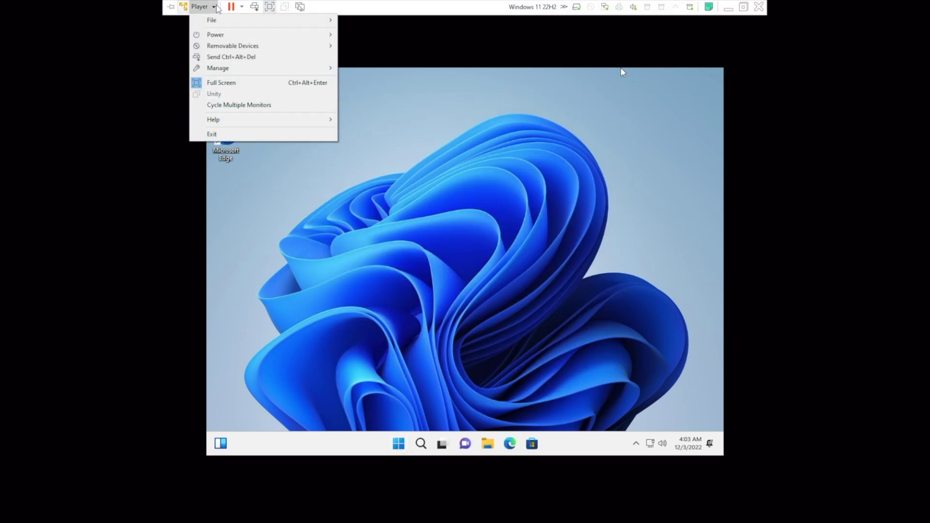
left_click(432, 71)
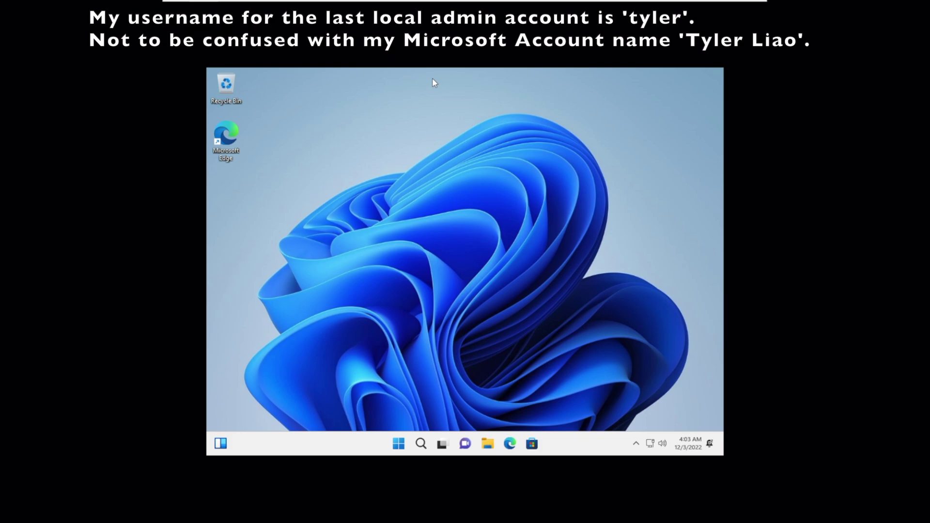
left_click(614, 409)
left_click(611, 153)
left_click(423, 343)
key("super")
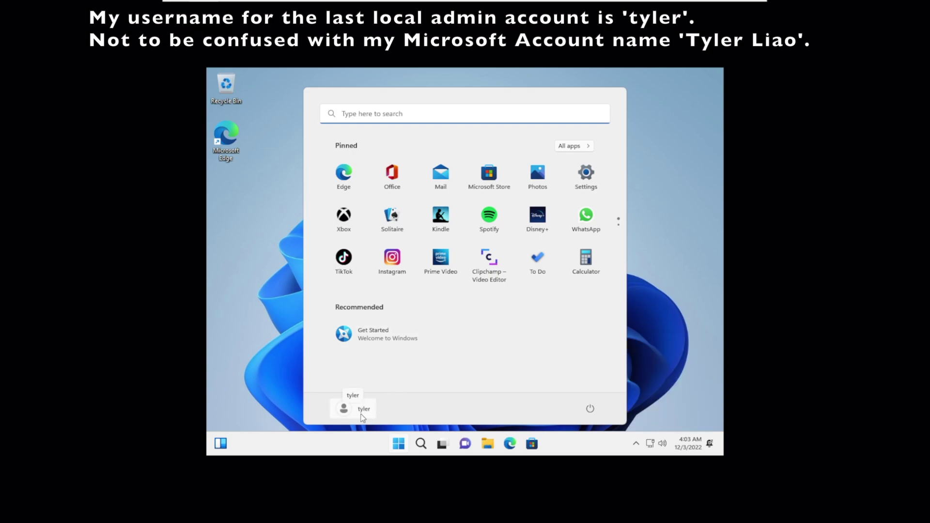
Run the VMware Tools wizard with Typical setup, finish it, and restart the guest
left_click(524, 334)
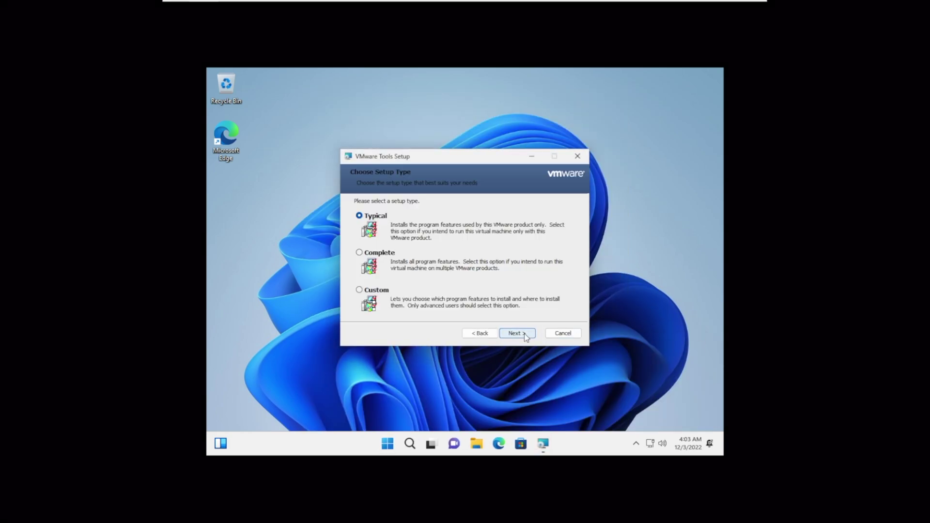
left_click(523, 334)
left_click(523, 334)
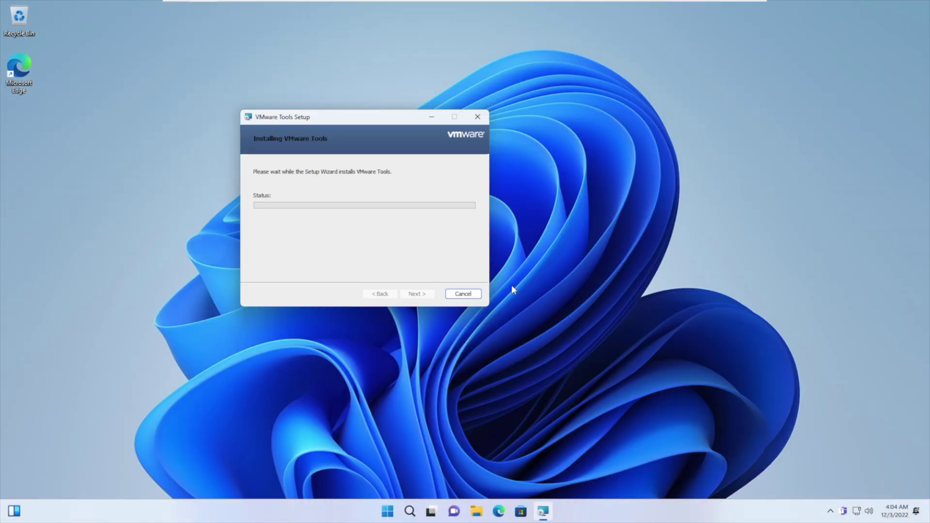
left_click(431, 294)
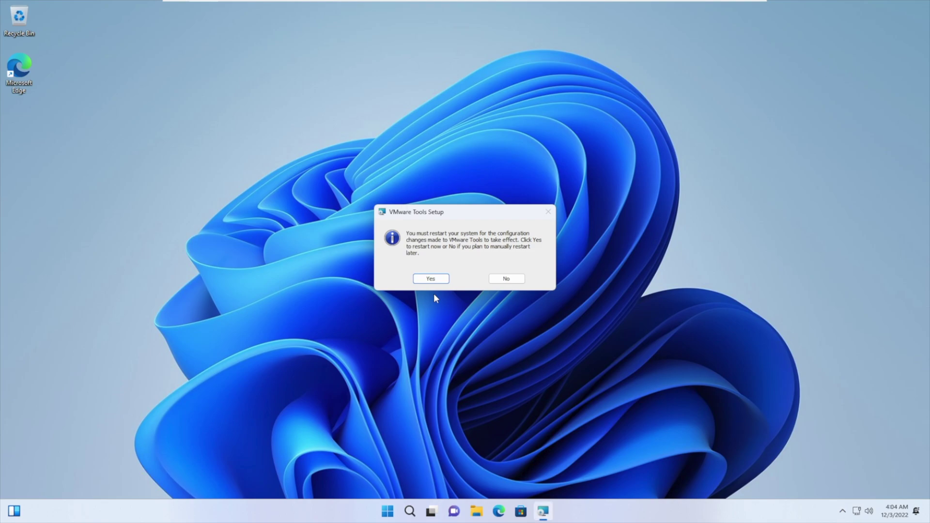
left_click(432, 281)
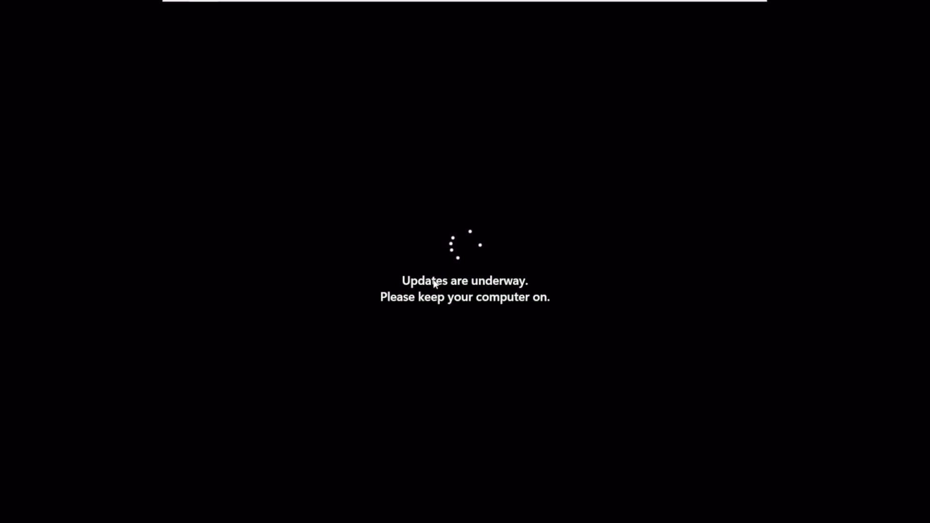